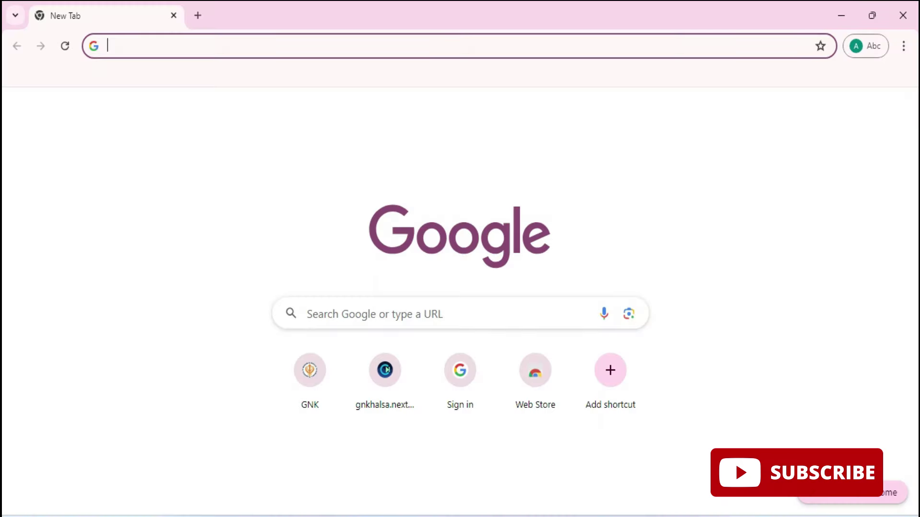
Search Google for vmware workstation and open the VMware Desktop Hypervisors result.
left_click(307, 314)
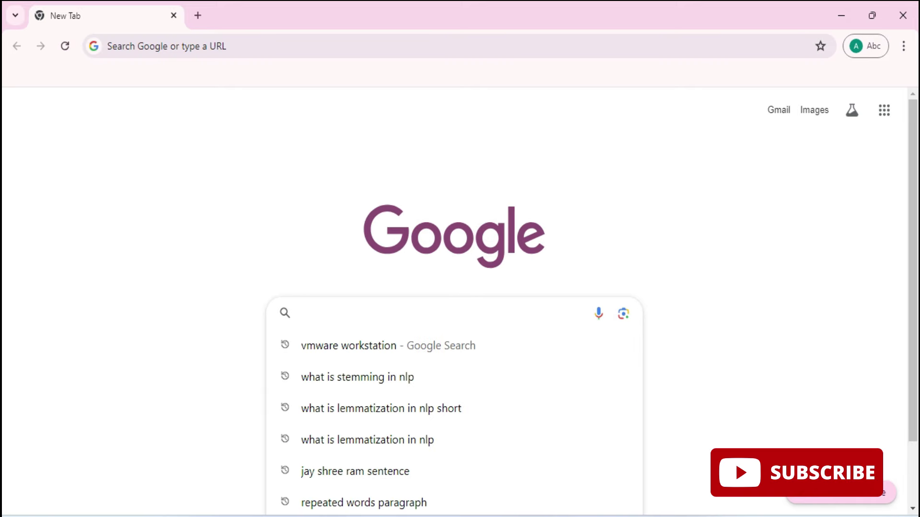
key("Down")
key("Return")
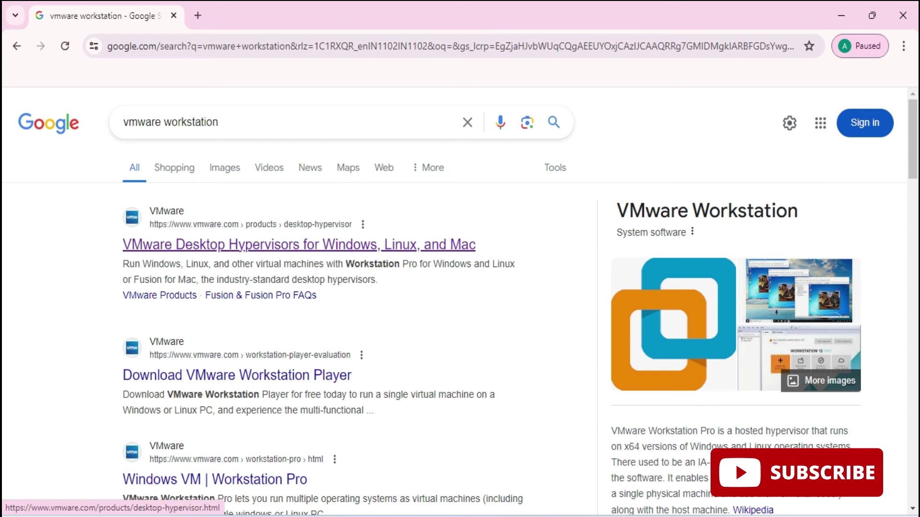
left_click(299, 245)
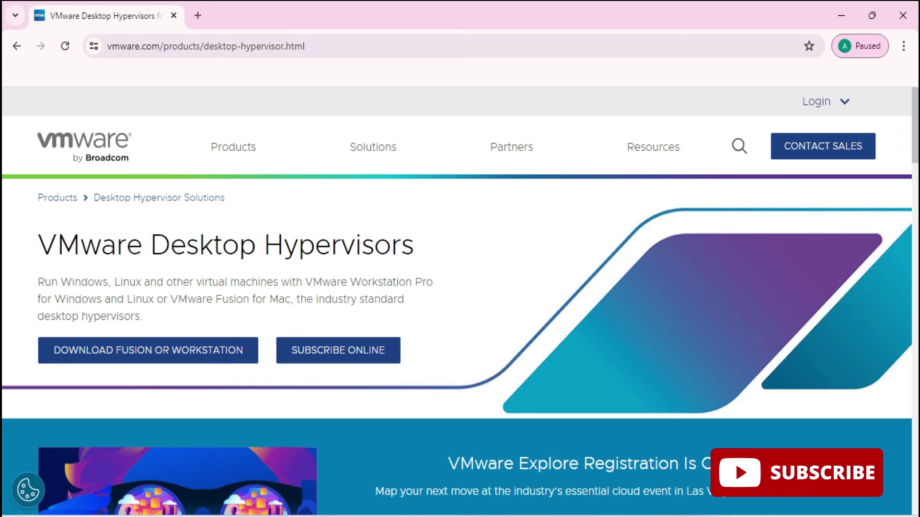
Open the Fusion or Workstation download sign-in tab, then return to Products > Workstation Pro.
left_click(148, 350)
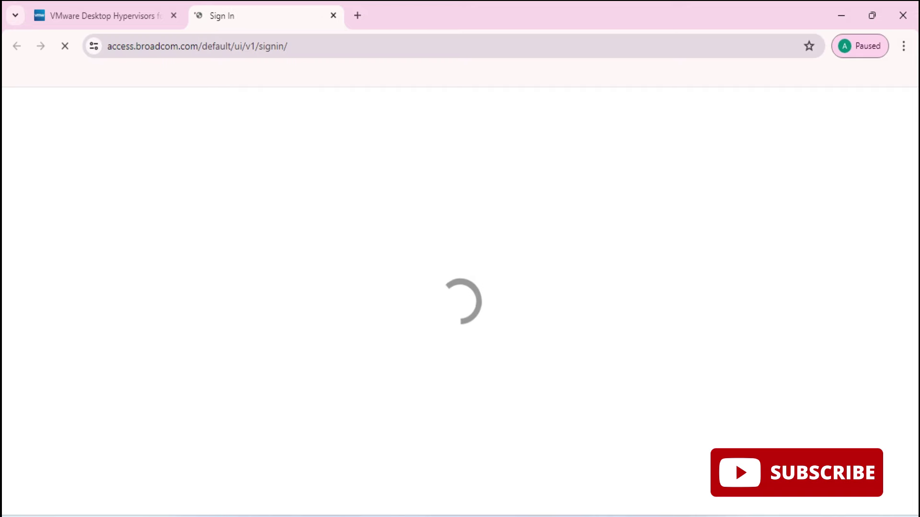
key("ctrl+shift+Tab")
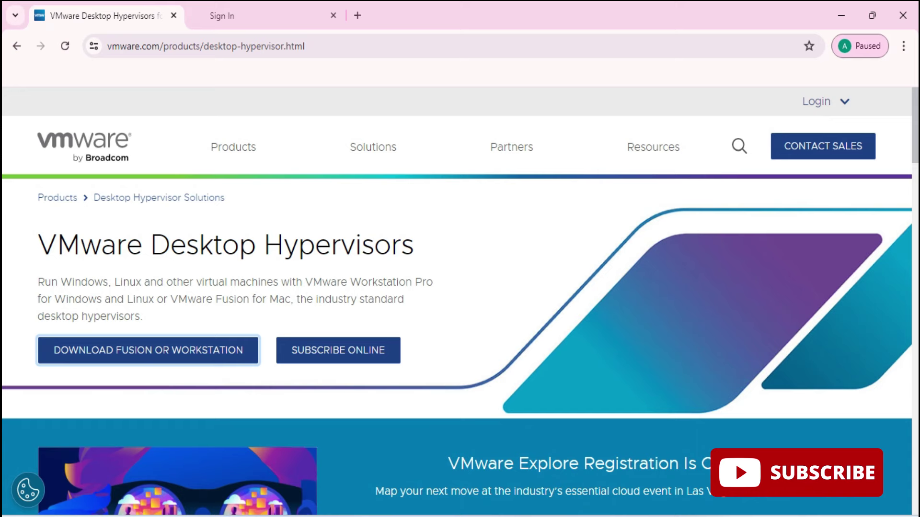
left_click(233, 147)
scroll(459, 312, "down", 6)
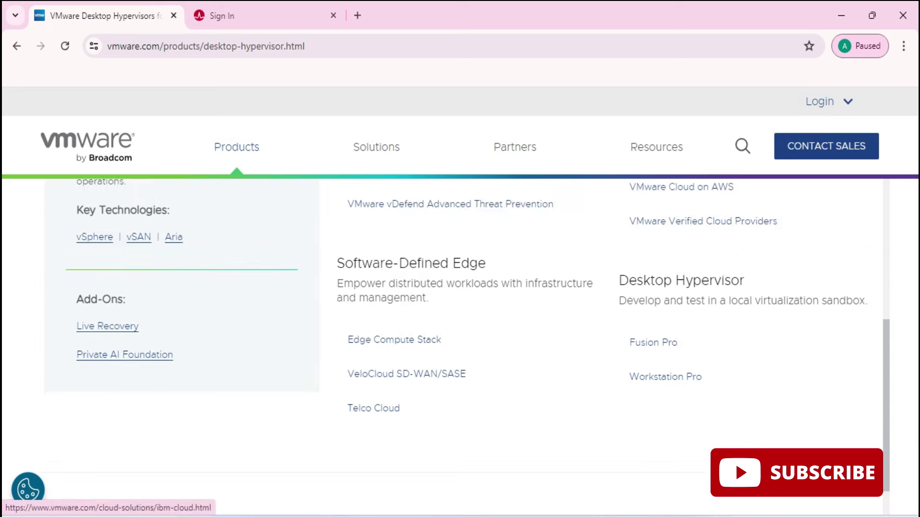
left_click(665, 320)
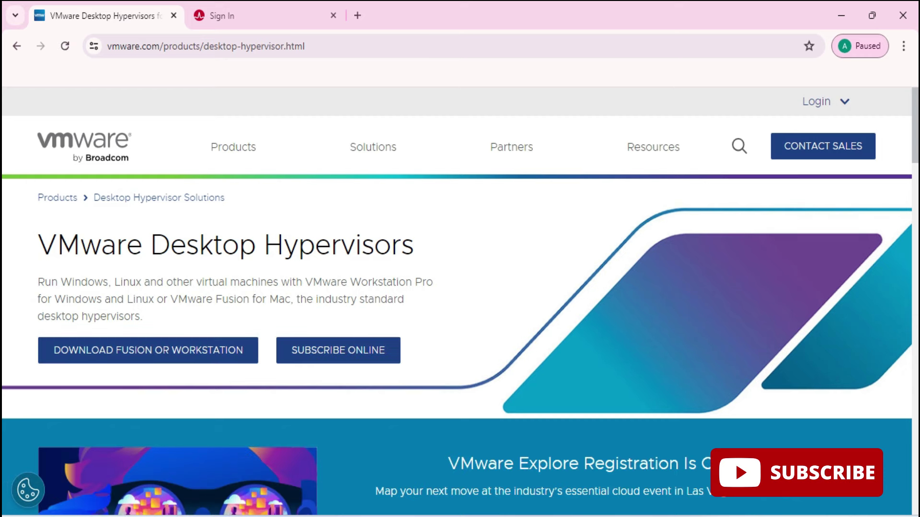
Follow Download Fusion or Workstation to the Broadcom customer sign-in page and review it.
left_click(148, 350)
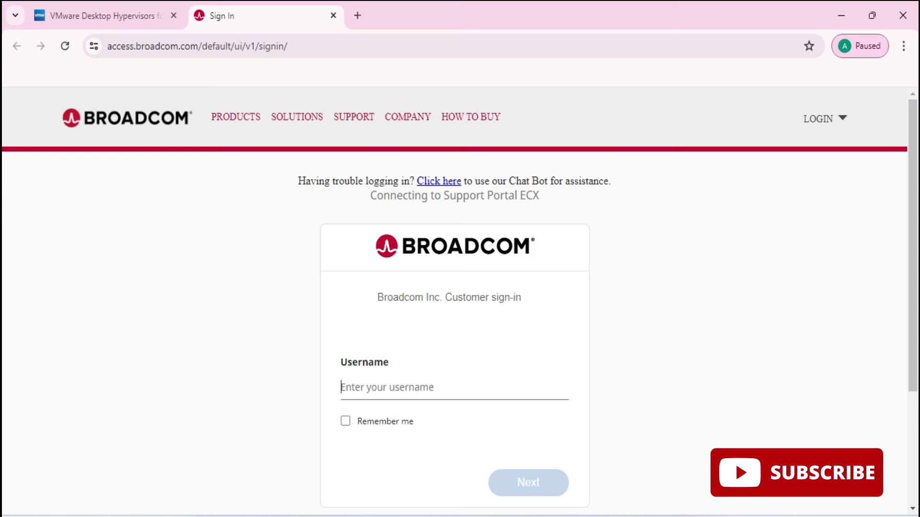
scroll(454, 297, "down", 3)
scroll(454, 297, "up", 3)
scroll(454, 297, "down", 3)
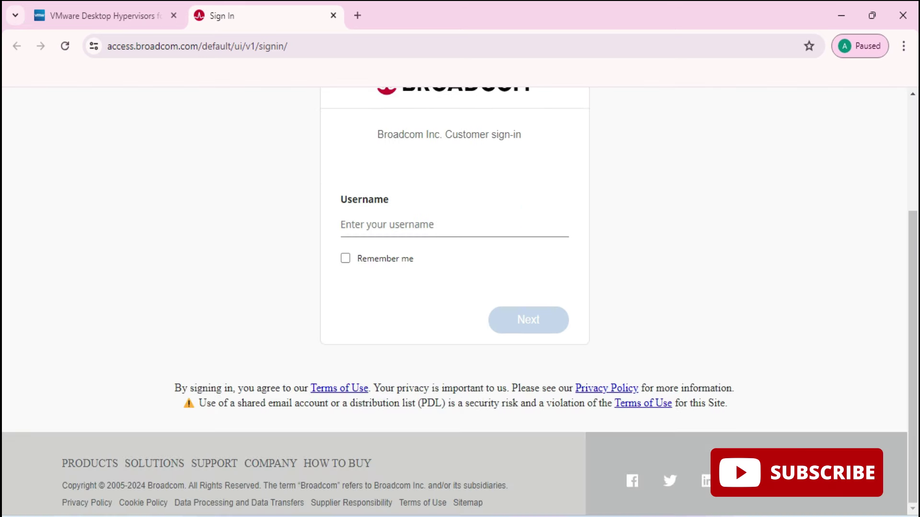
scroll(454, 297, "up", 3)
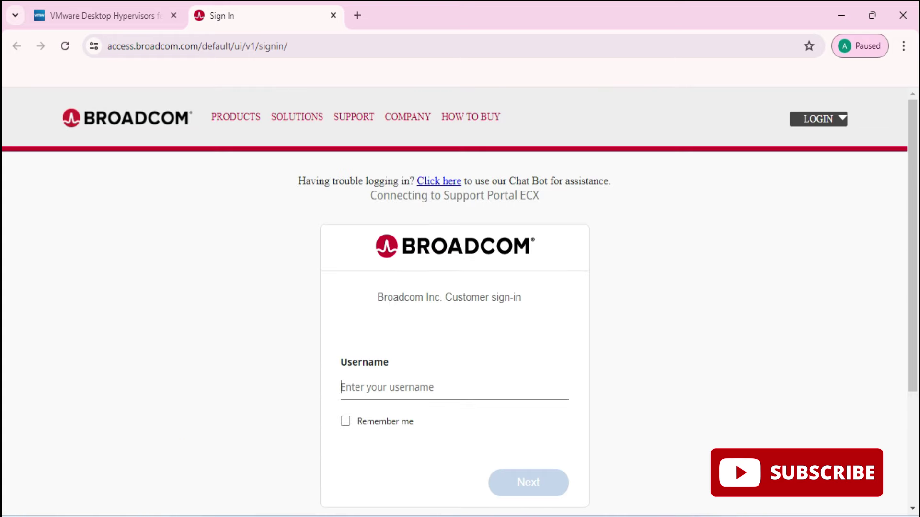
Start a new Broadcom registration, dismiss the cookie notice, and submit the e-mail with the captcha.
mouse_move(822, 119)
left_click(731, 173)
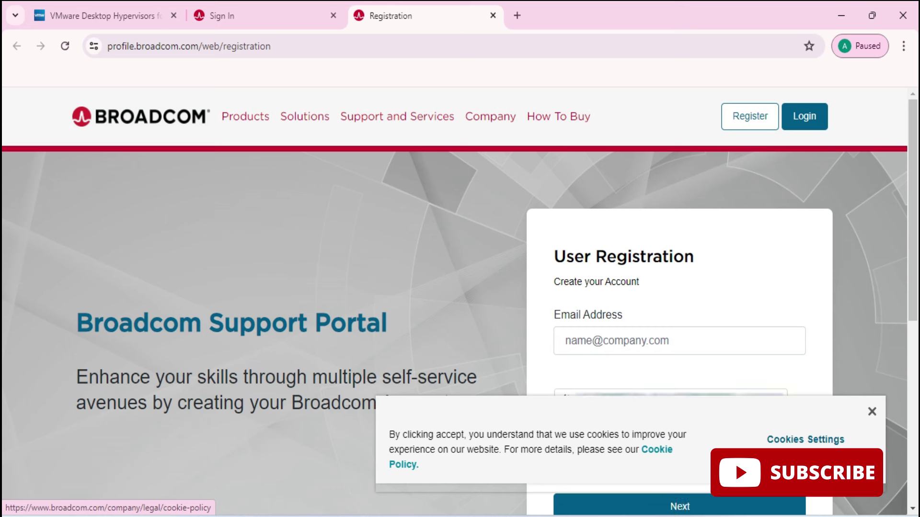
left_click(872, 412)
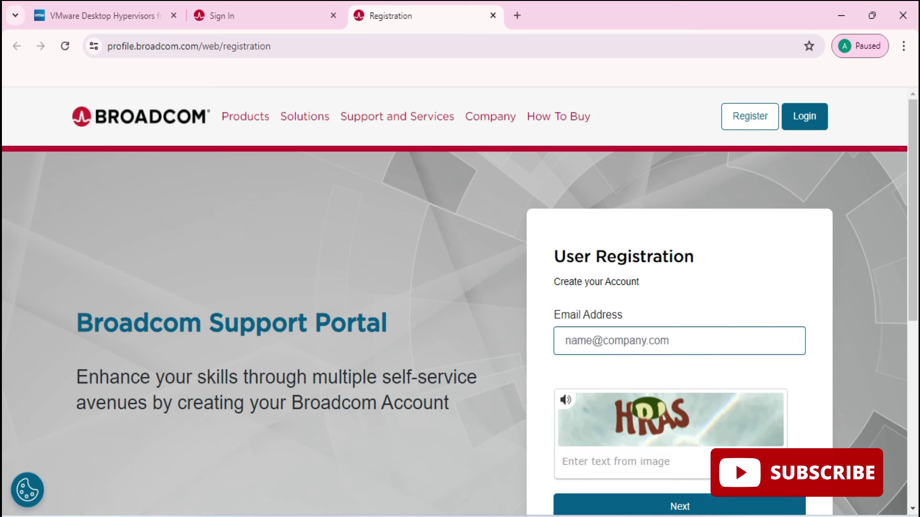
type("sunila")
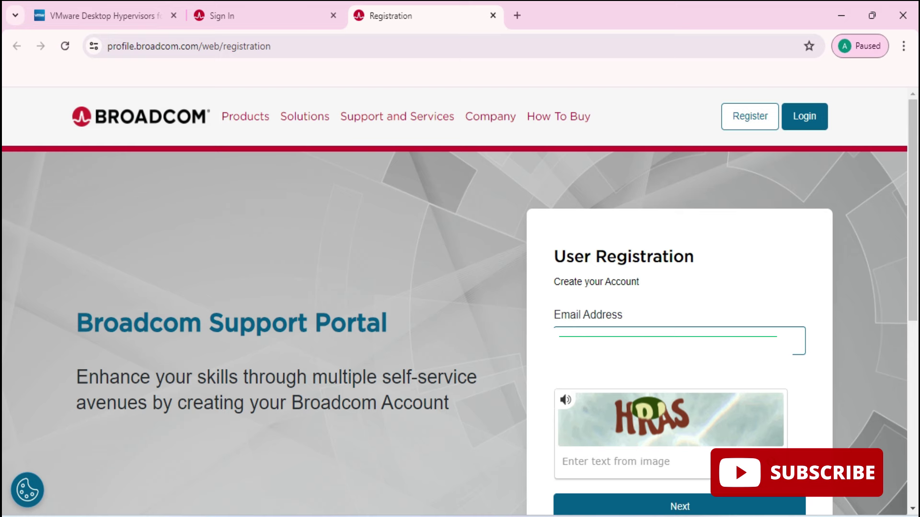
scroll(460, 287, "down", 2)
left_click(616, 461)
type("HRAS")
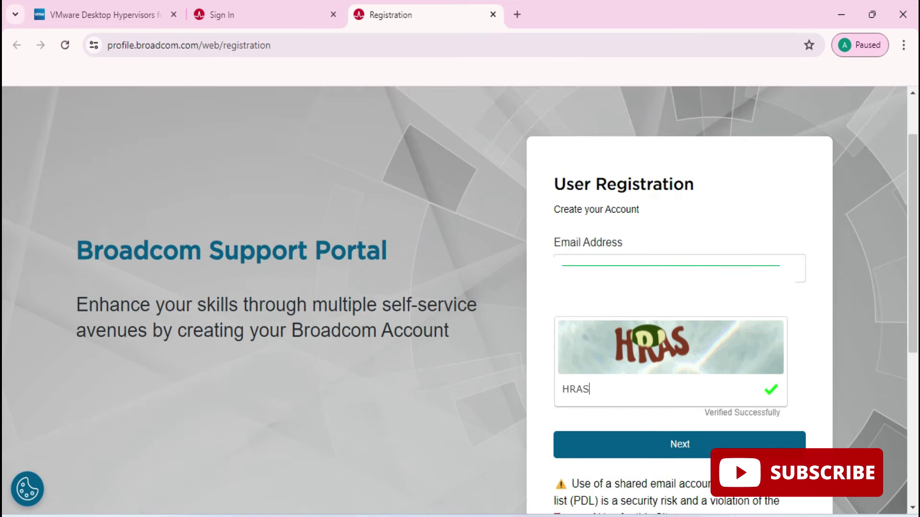
scroll(460, 287, "down", 2)
key("Return")
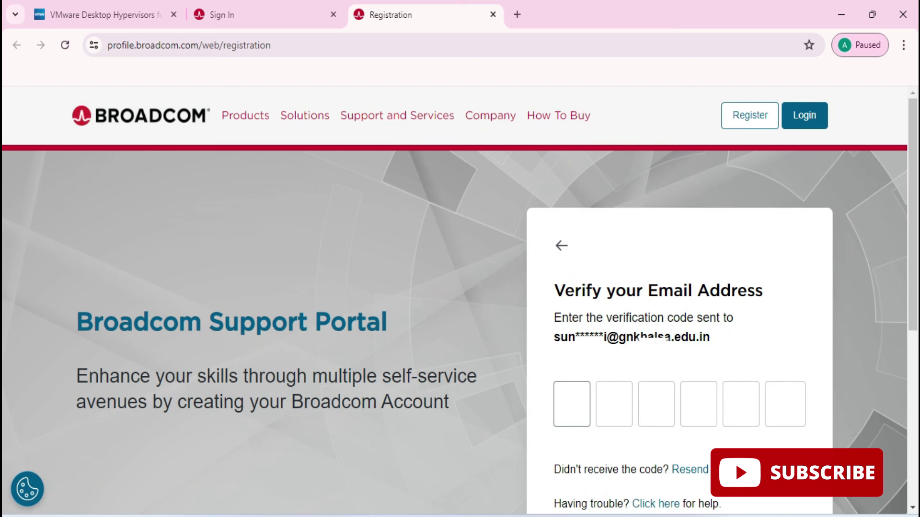
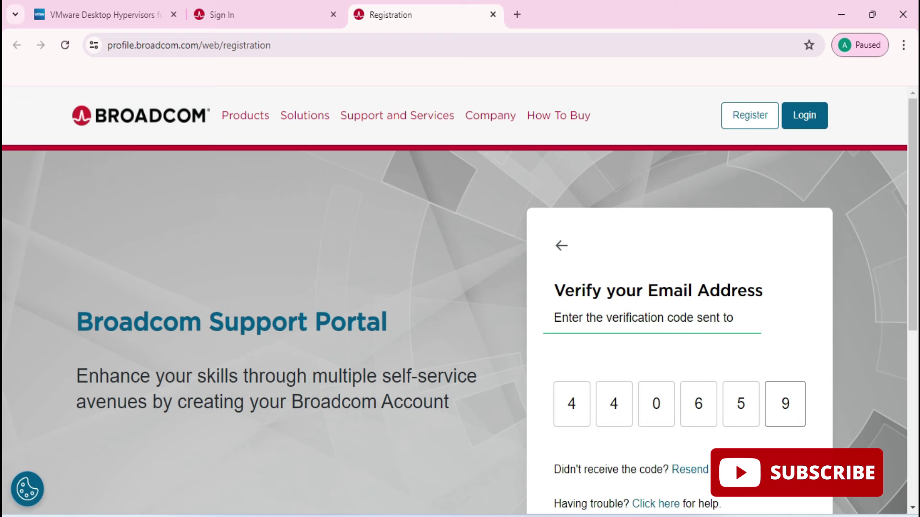
Enter the emailed verification code and verify to continue.
scroll(460, 288, "down", 3)
key("Return")
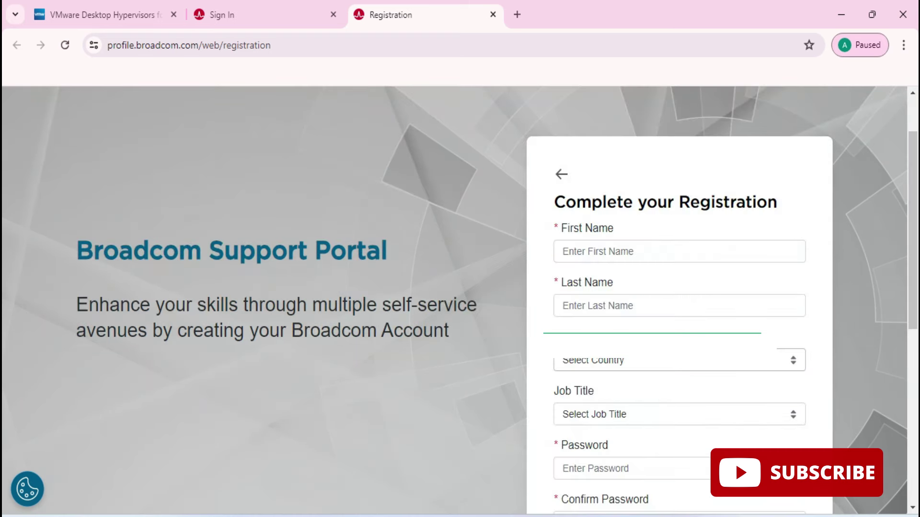
Enter the user's first and last name on the Complete your Registration form.
left_click(679, 251)
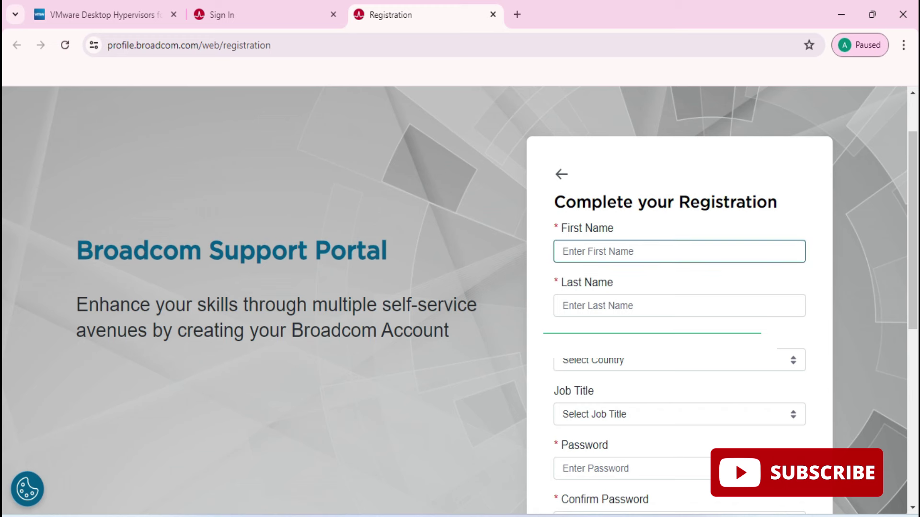
type("Sunita")
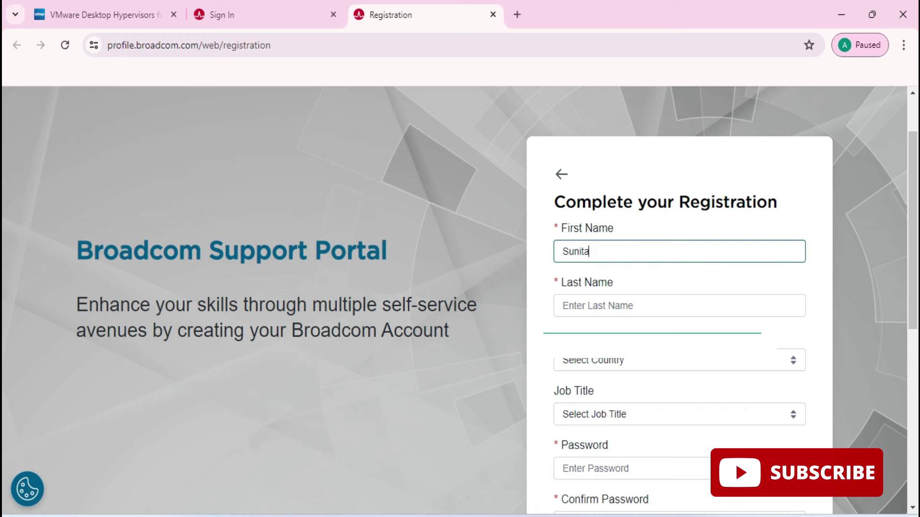
key("Tab")
left_click(590, 252)
key("ctrl+a")
type("CS")
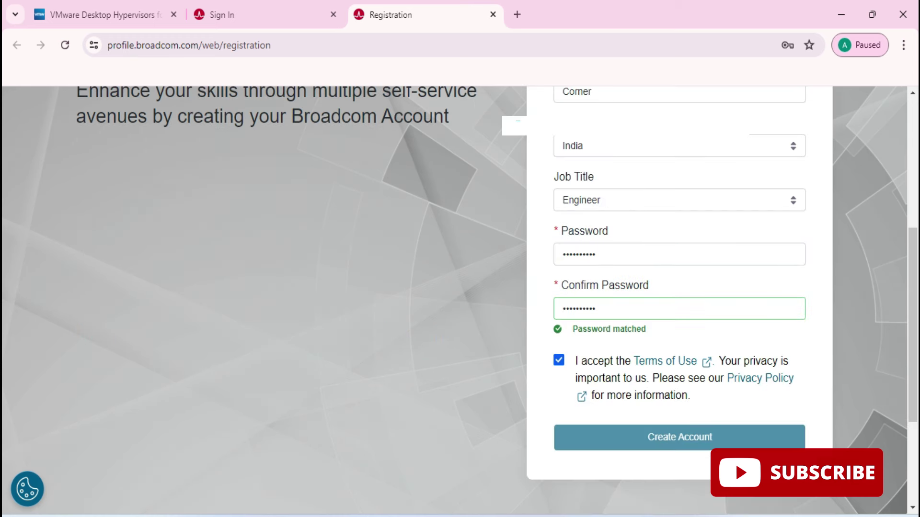
Submit the registration form and review the Registered Successfully! page.
key("Return")
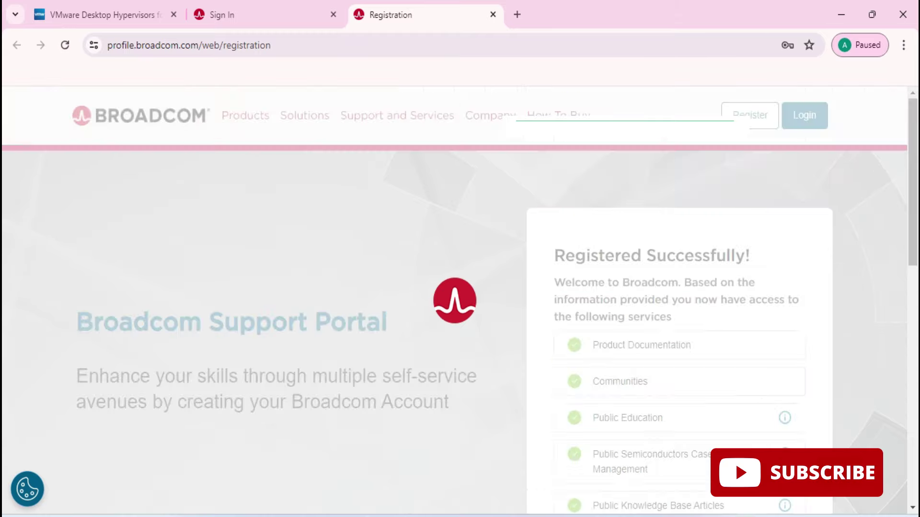
scroll(455, 297, "down", 6)
scroll(455, 297, "up", 6)
scroll(455, 297, "down", 11)
scroll(455, 297, "up", 6)
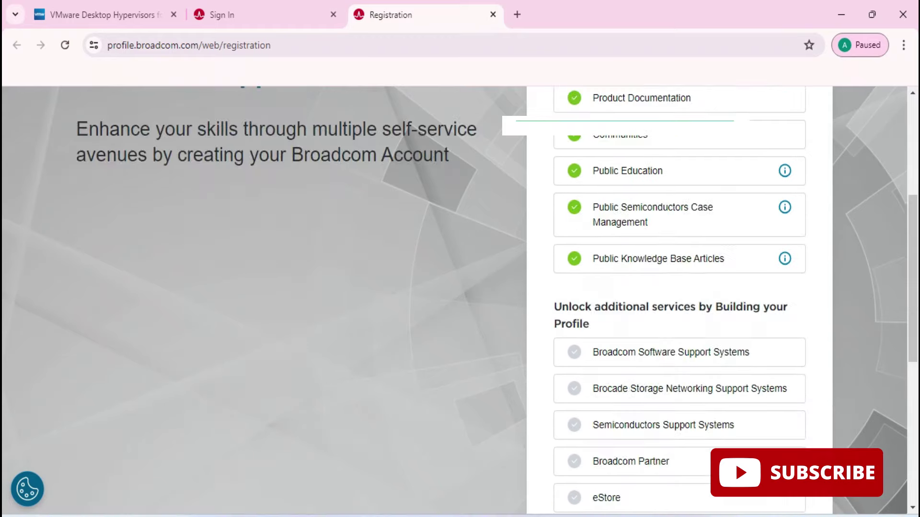
scroll(455, 297, "up", 5)
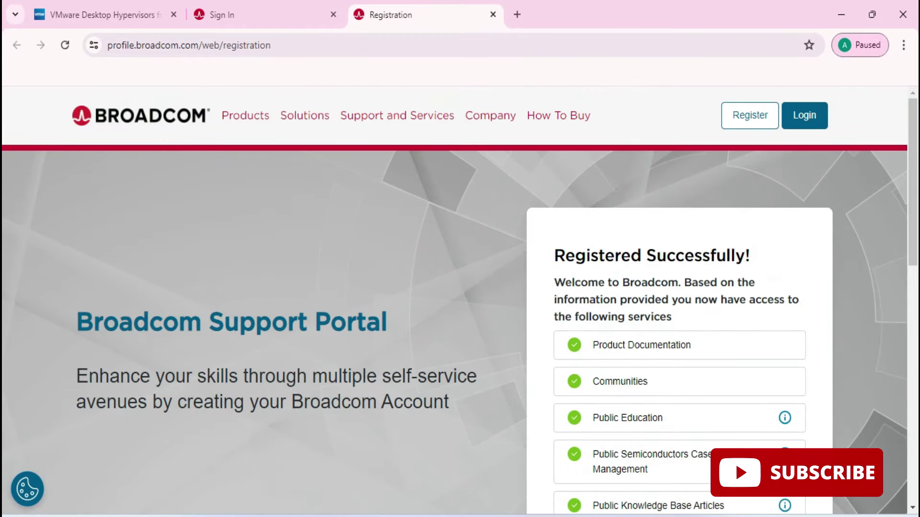
Close the registration tab and sign in with the new account's username.
left_click(493, 14)
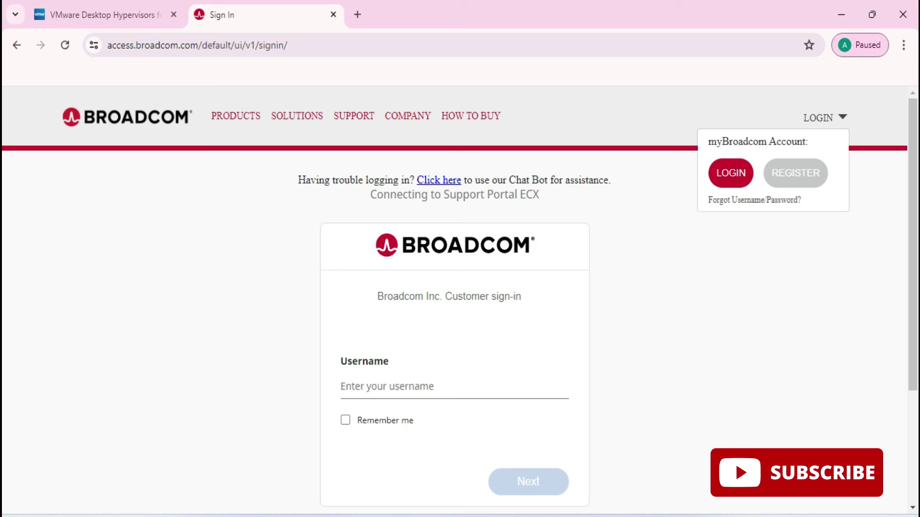
type("sunita")
key("Return")
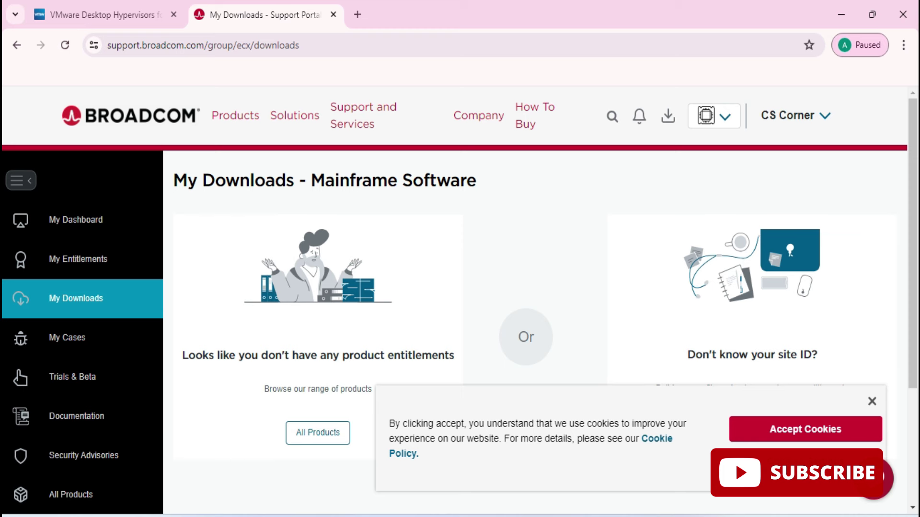
Accept the cookie notice, open My Dashboard, and search the portal for 'vmware wo'.
left_click(805, 429)
left_click(75, 219)
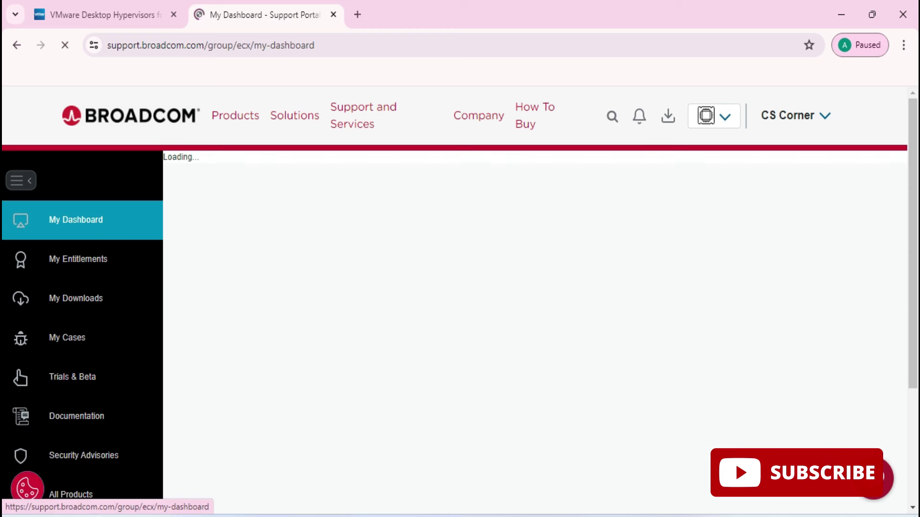
left_click(369, 216)
type("vmwar")
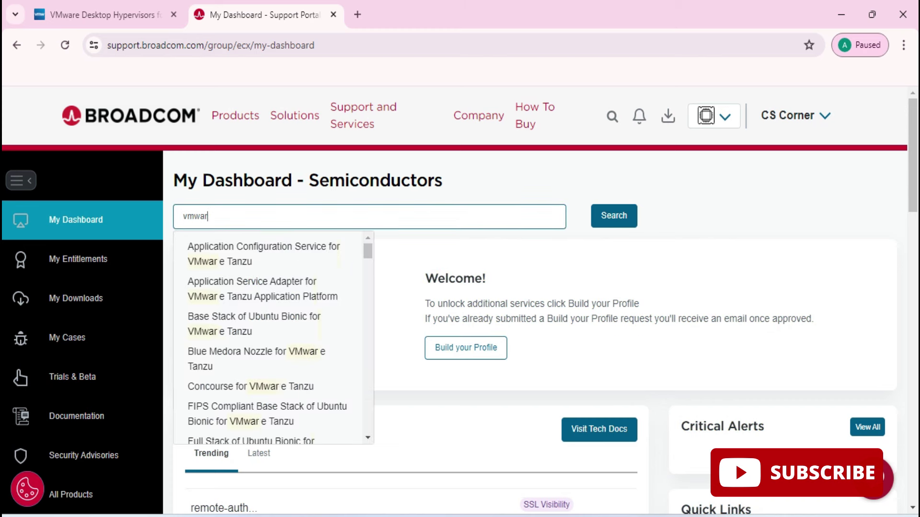
type("e wo")
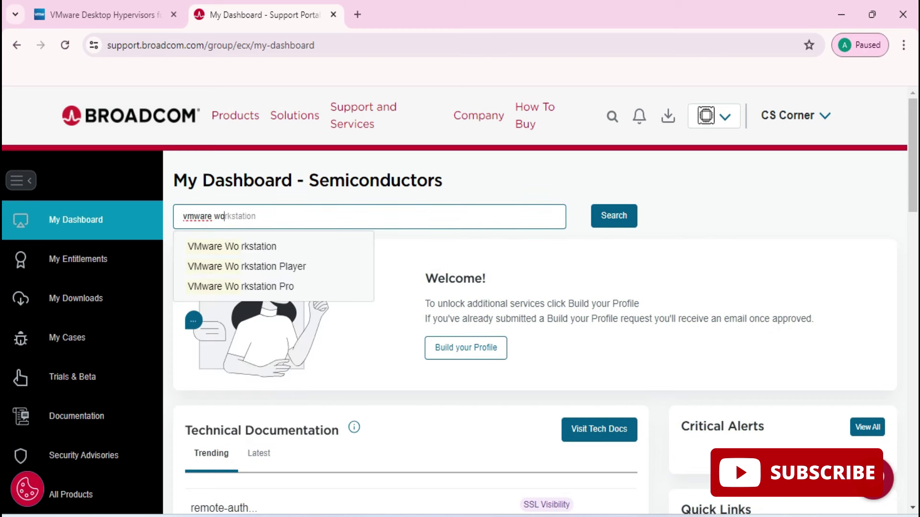
Choose VMware Workstation Pro and open the VMSA-2024-0010 advisory down to its References.
left_click(240, 286)
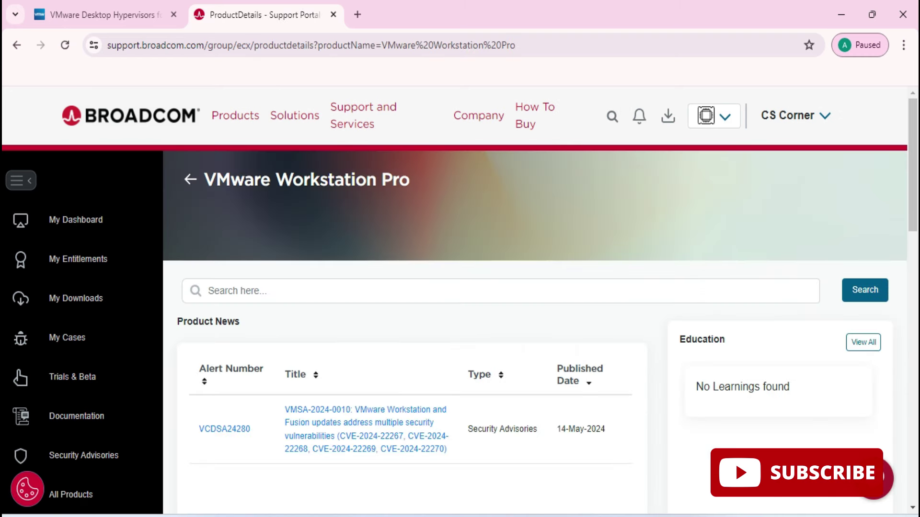
left_click(367, 429)
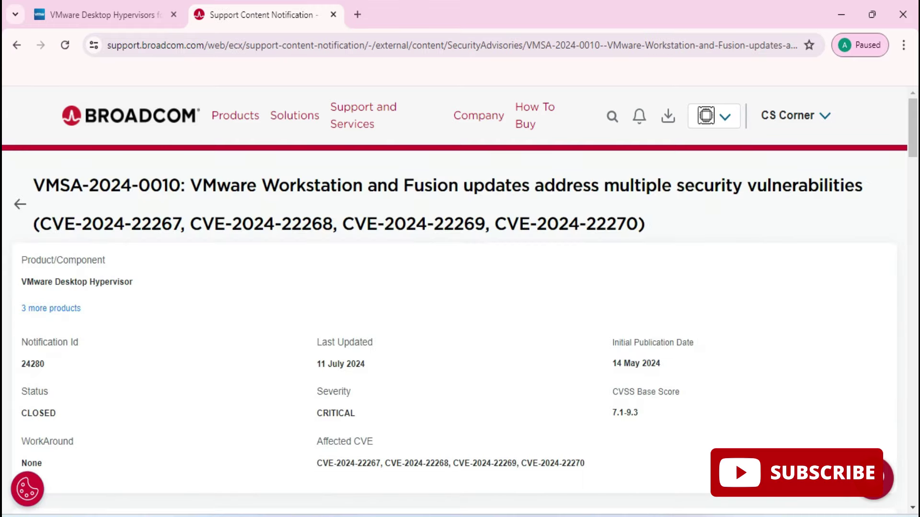
scroll(460, 297, "down", 10)
scroll(454, 297, "down", 20)
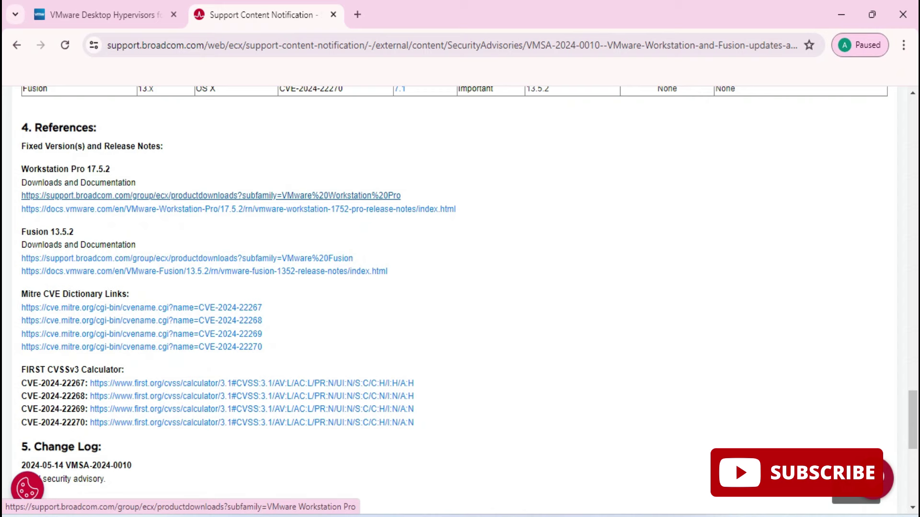
Open the Workstation Pro 17.0 for Personal Use (Windows) downloads and select release 17.5.2.
left_click(210, 195)
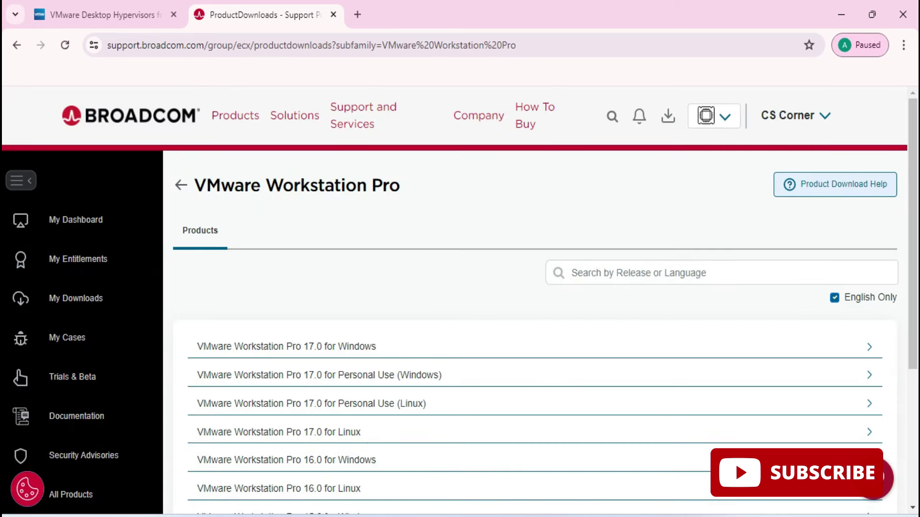
scroll(540, 297, "down", 3)
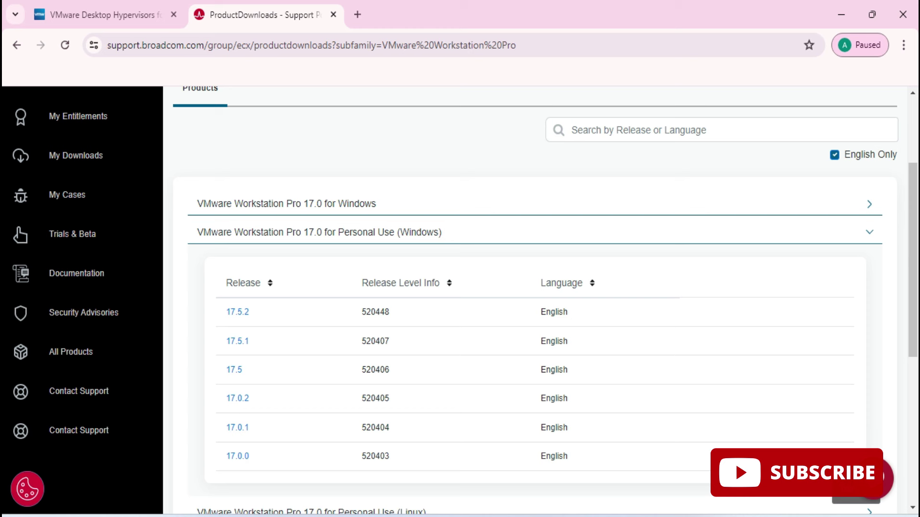
left_click(237, 311)
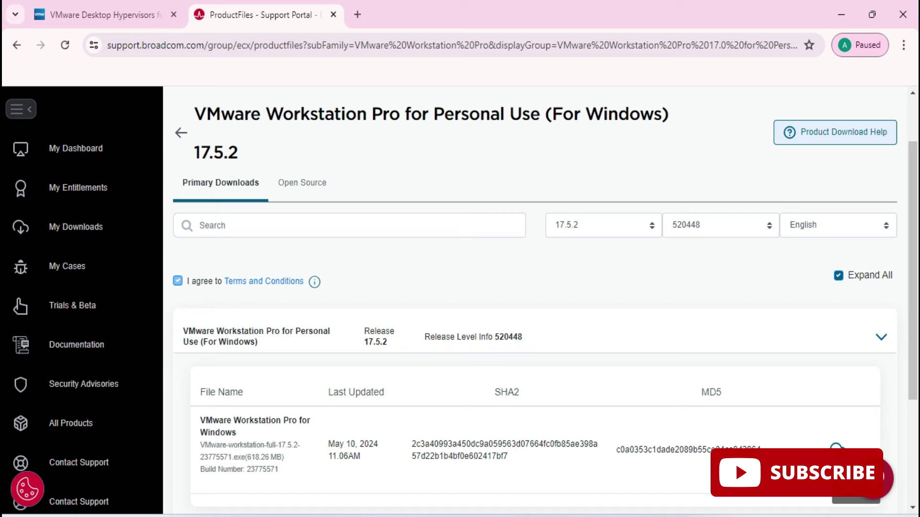
scroll(541, 299, "down", 3)
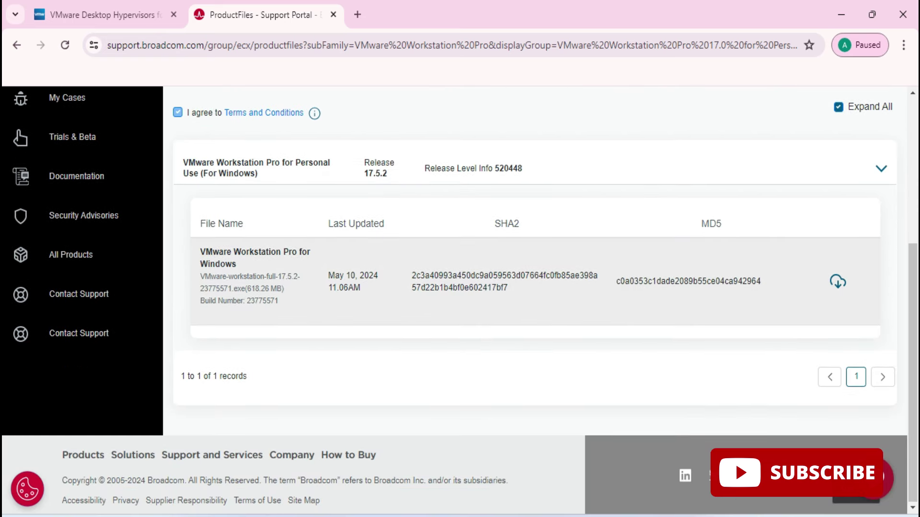
Agree to trade compliance verification, fill in the address fields, and download VMware-workstation-full-17.5.2-23775571.exe.
left_click(838, 282)
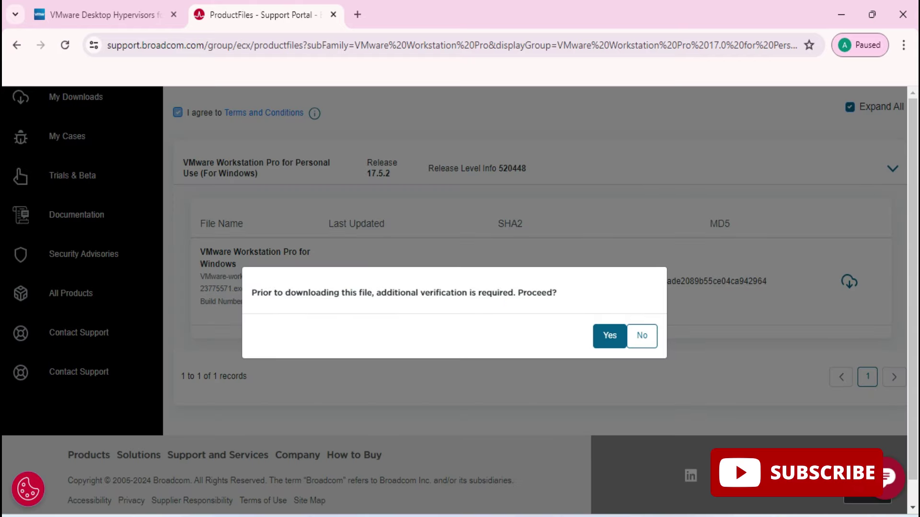
left_click(610, 335)
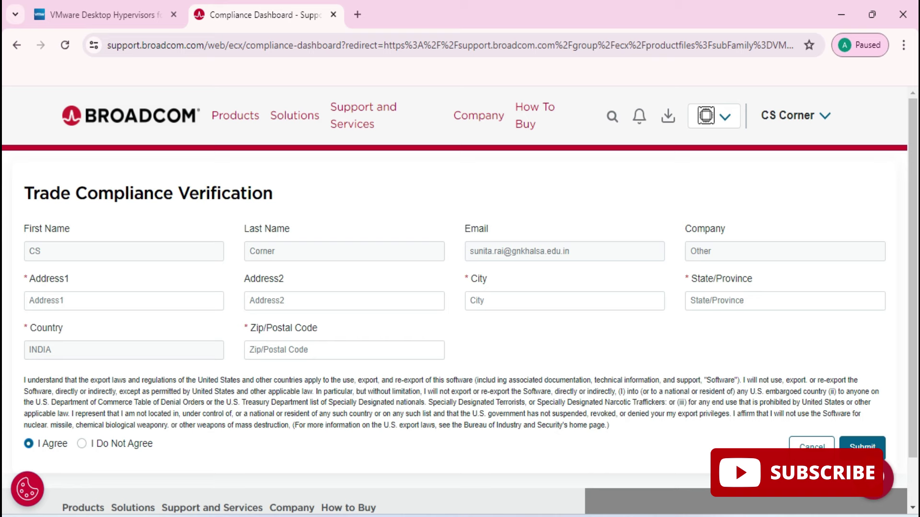
left_click(124, 300)
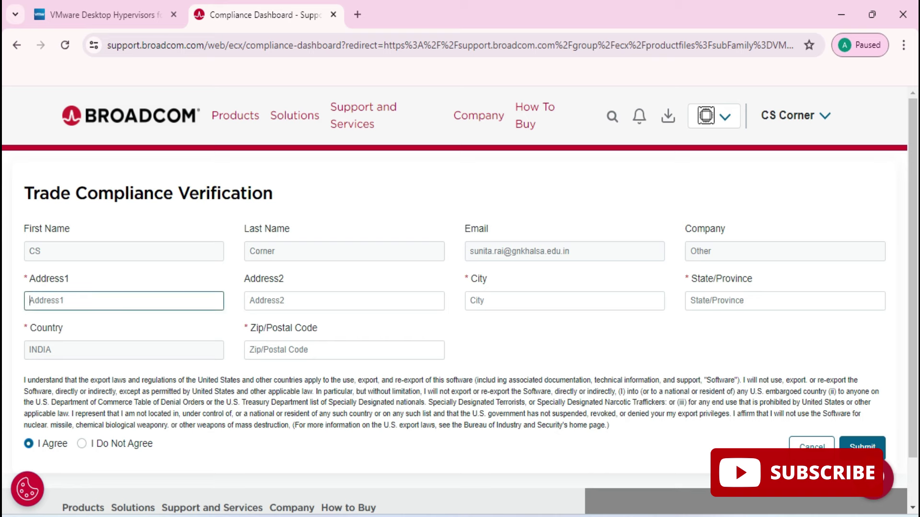
type("Mumbai")
left_click(344, 300)
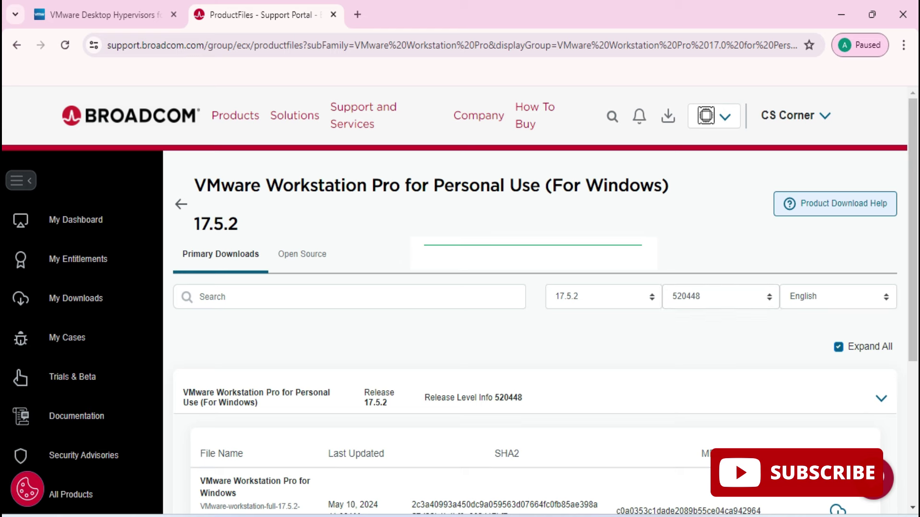
scroll(535, 302, "down", 4)
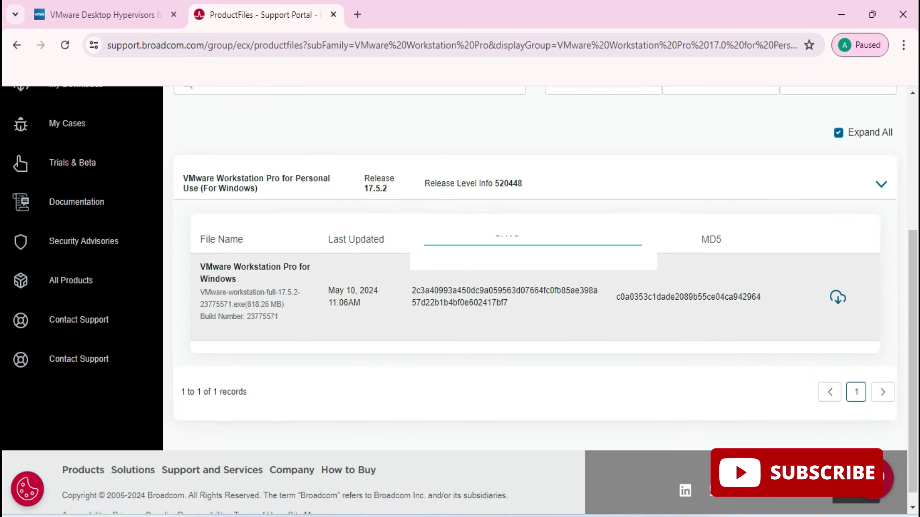
left_click(838, 297)
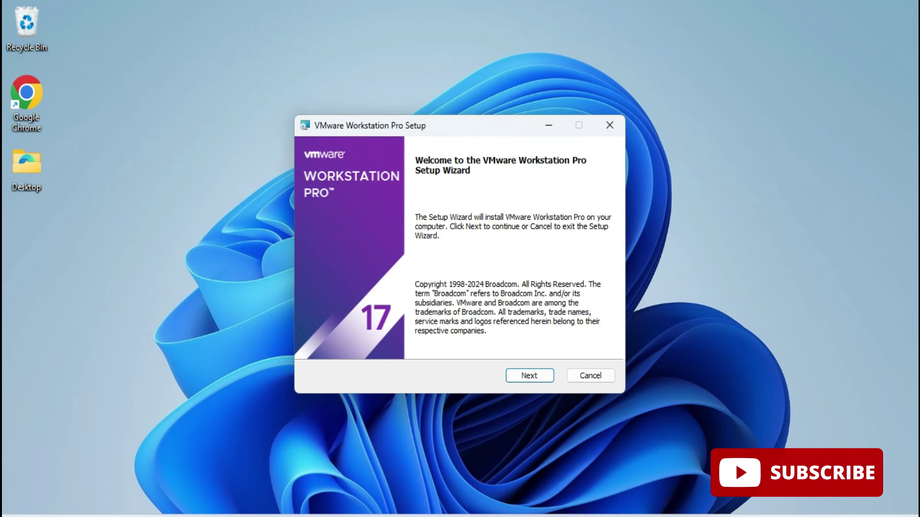
Install Workstation Pro with default options after accepting the license terms, skipping the license key.
key("Return")
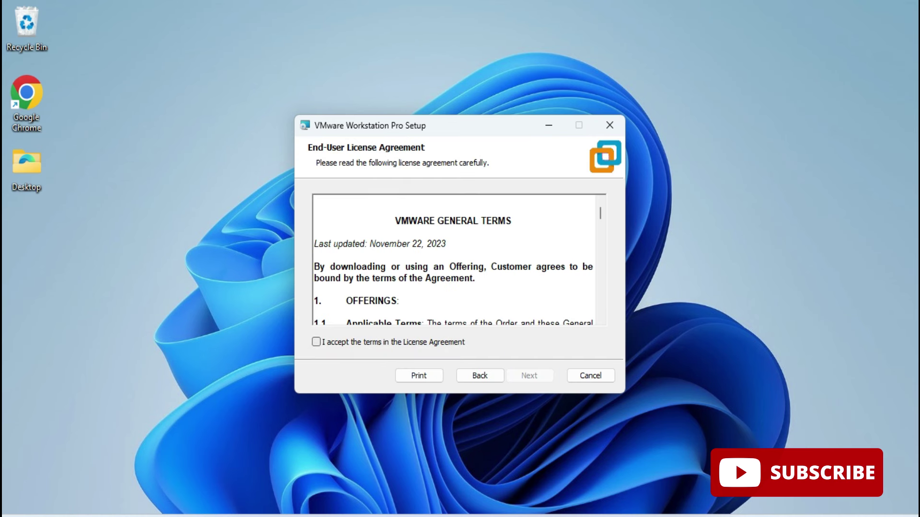
key("space")
key("Return")
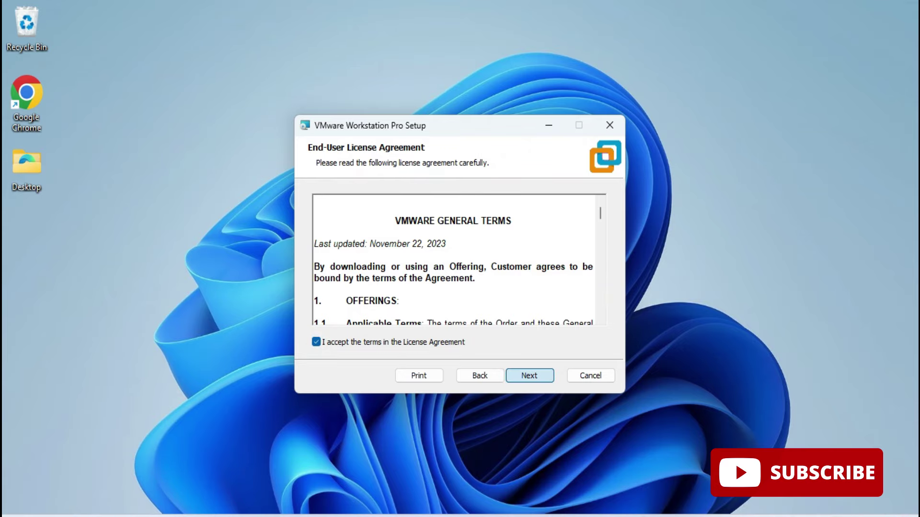
key("Return")
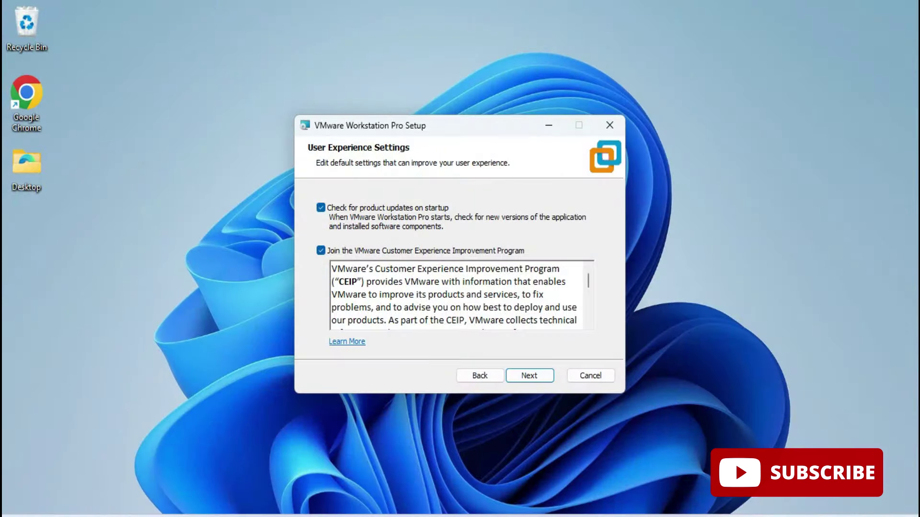
key("Return")
key("Return")
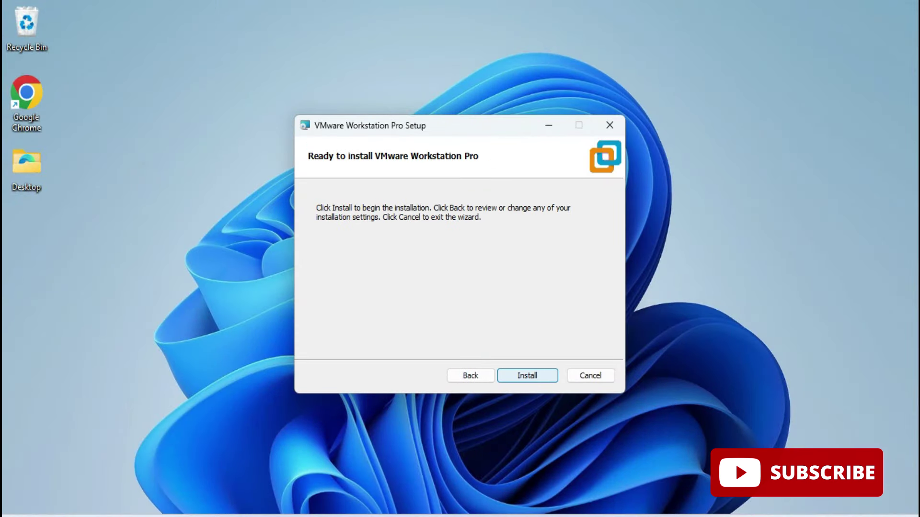
key("Return")
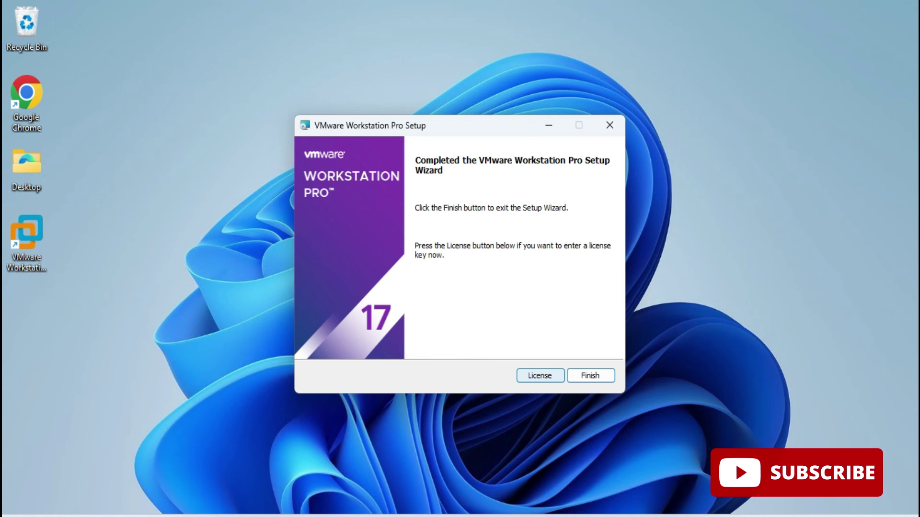
key("Return")
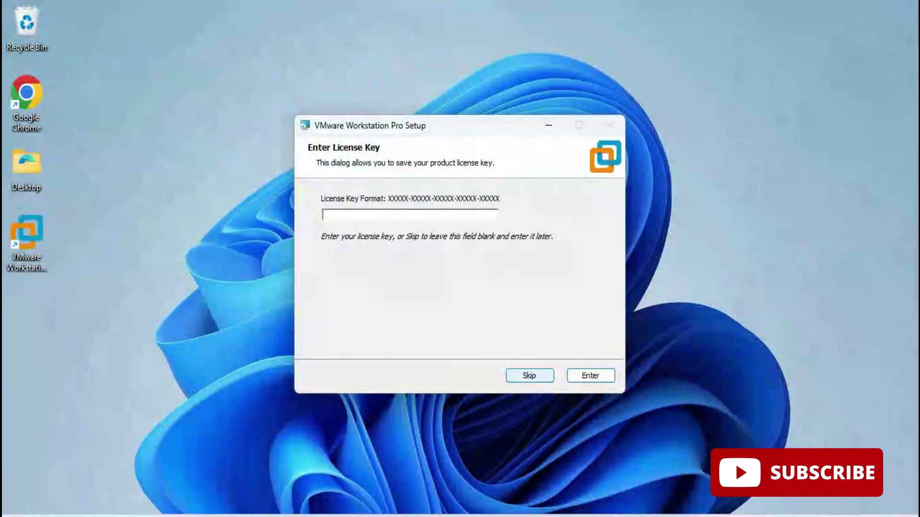
key("Return")
key("Return")
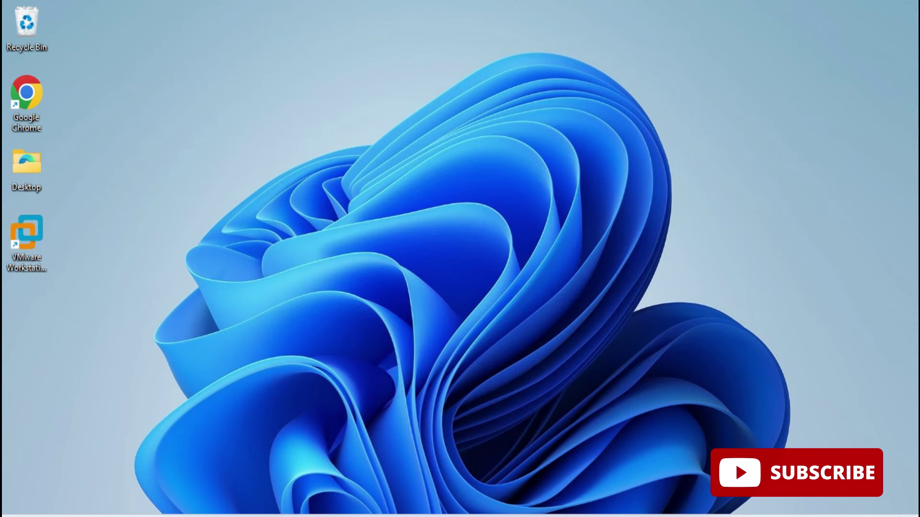
Launch VMware Workstation from the desktop shortcut and choose 'Use VMware Workstation 17 for Personal Use'.
double_click(26, 242)
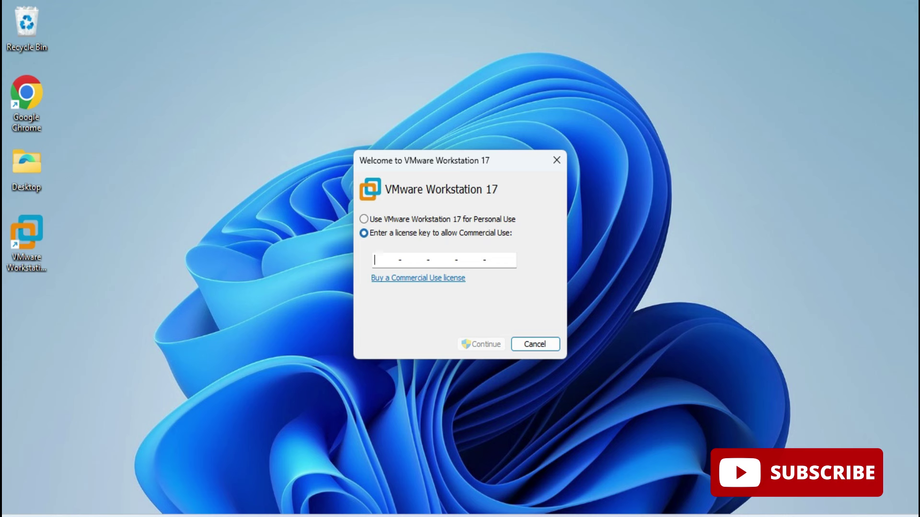
left_click(364, 219)
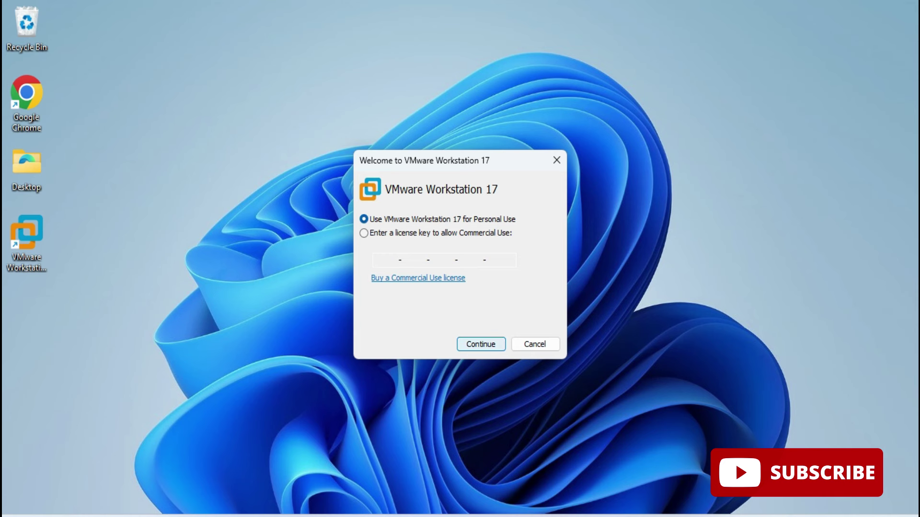
left_click(480, 344)
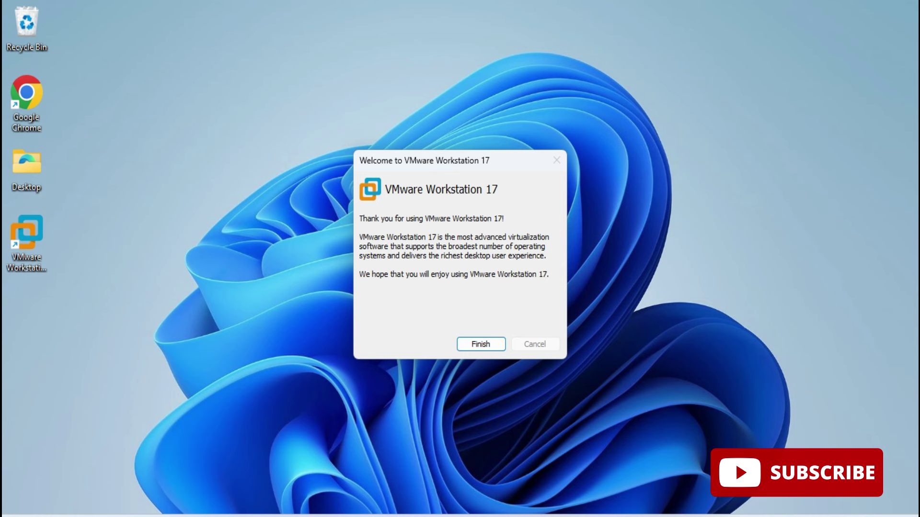
left_click(480, 344)
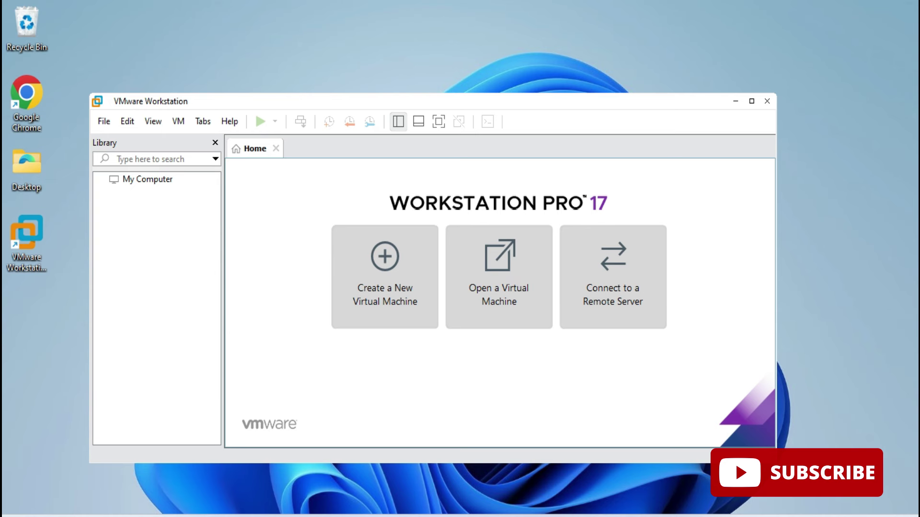
Drag the VMware Workstation window about 100 pixels higher, keeping the Home tab open.
left_click_drag(529, 105, 533, 55)
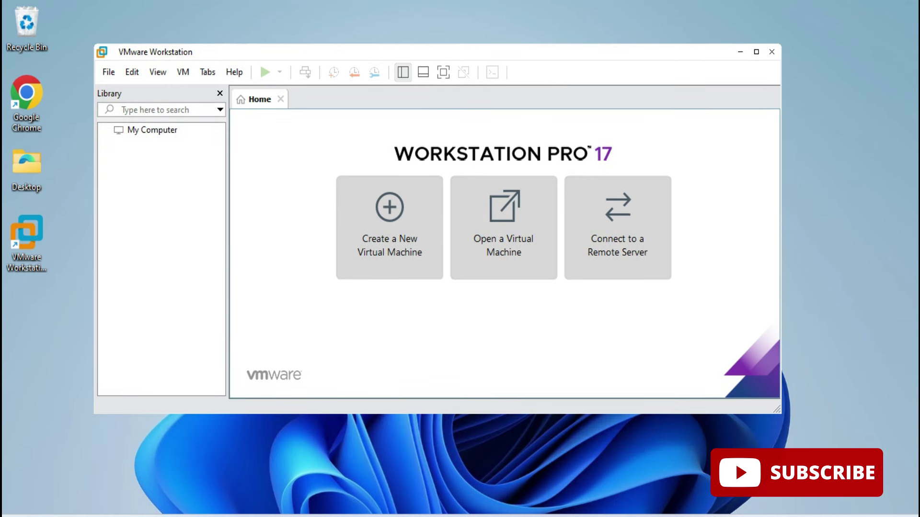